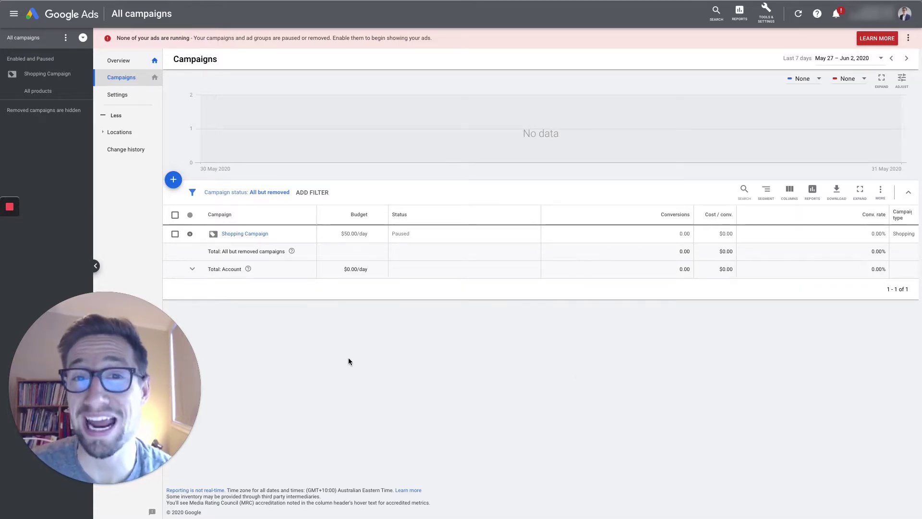
# Subdivide All products in the Shopping Campaign by Item ID, selecting 7s-super-fish-30l, and save with the bid left as is
pyautogui.click(244, 234)
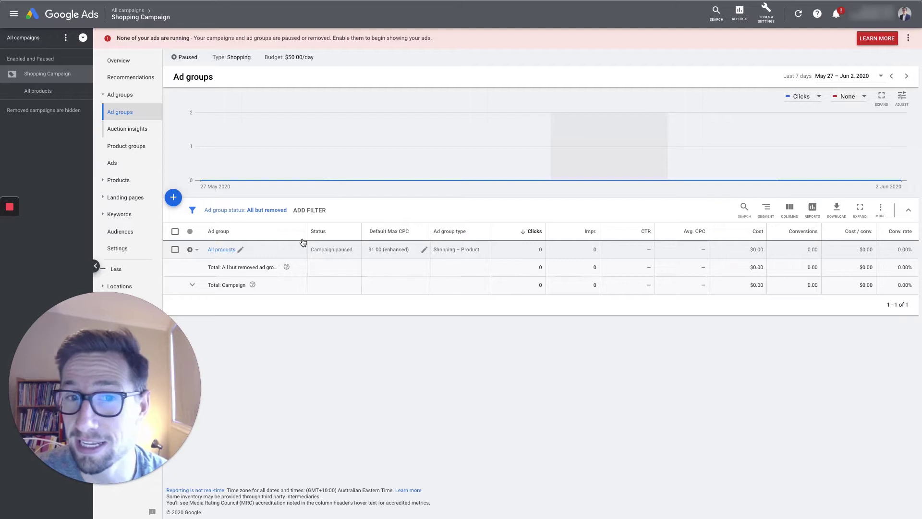
pyautogui.click(216, 251)
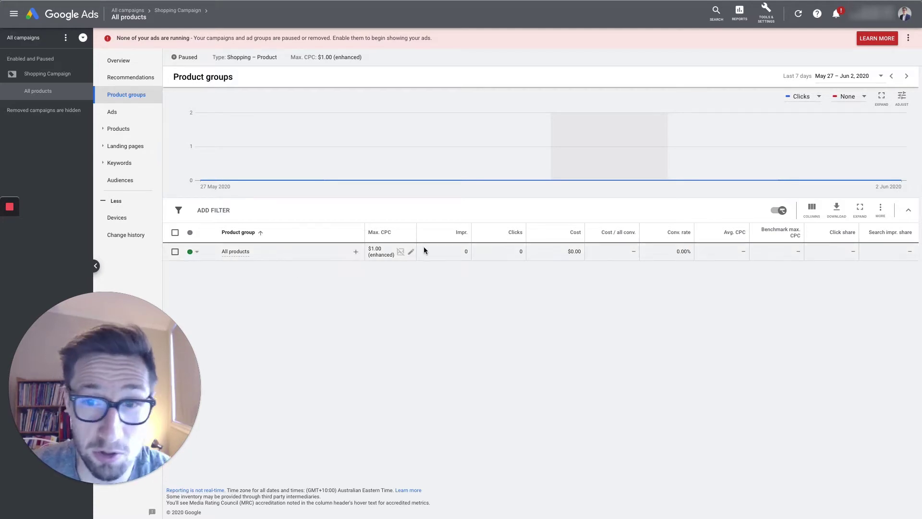
pyautogui.click(358, 252)
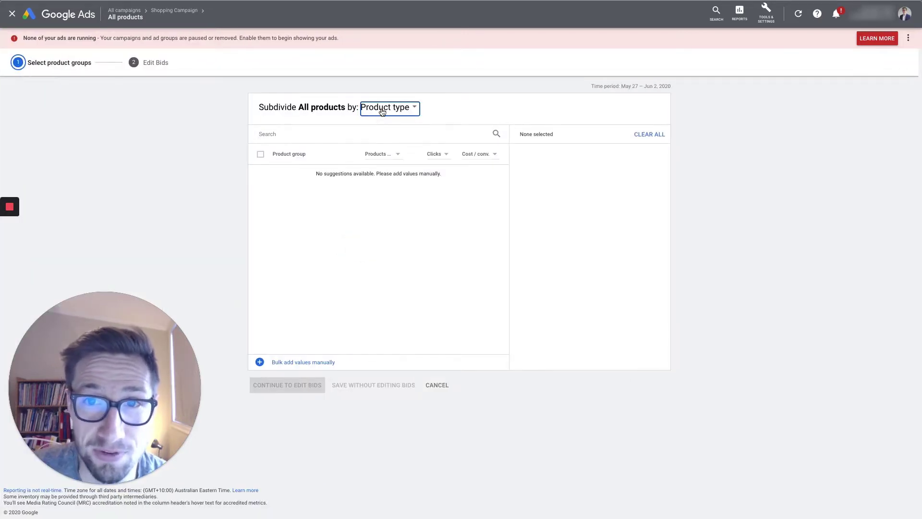
pyautogui.click(381, 110)
pyautogui.click(381, 140)
pyautogui.click(260, 172)
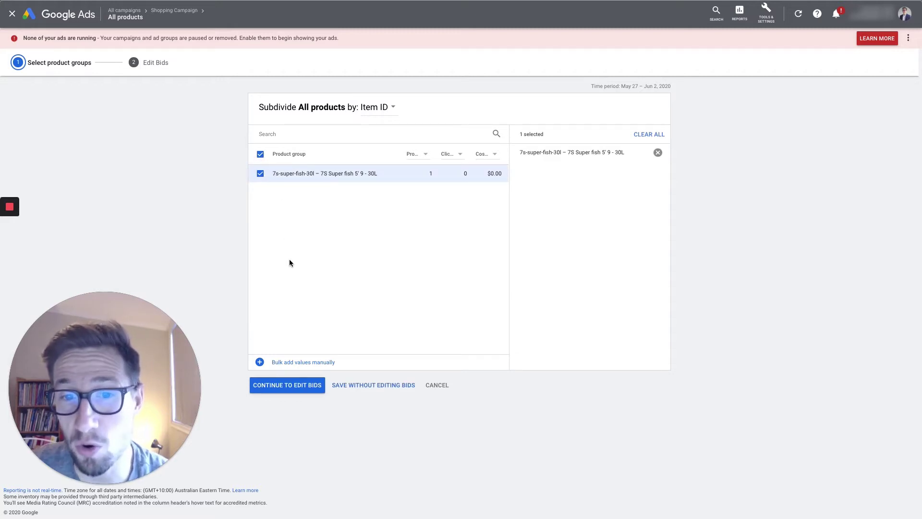
pyautogui.click(286, 385)
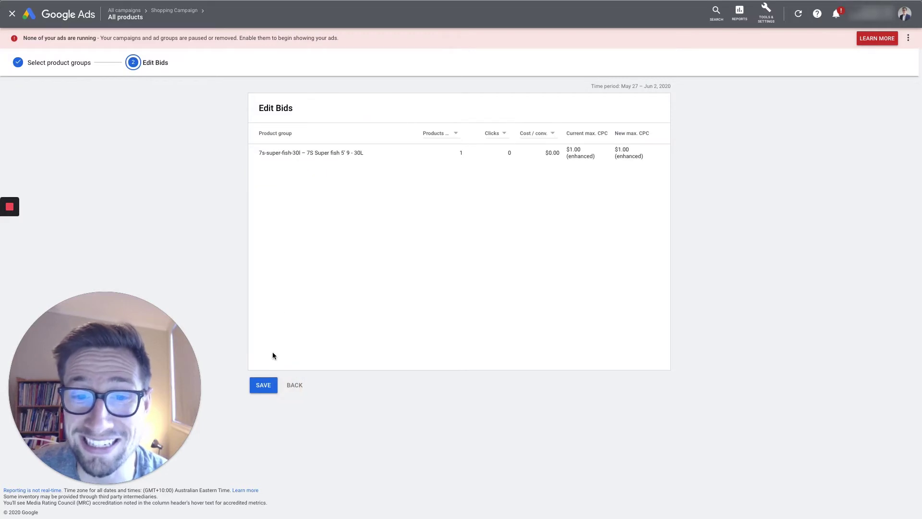
pyautogui.click(264, 385)
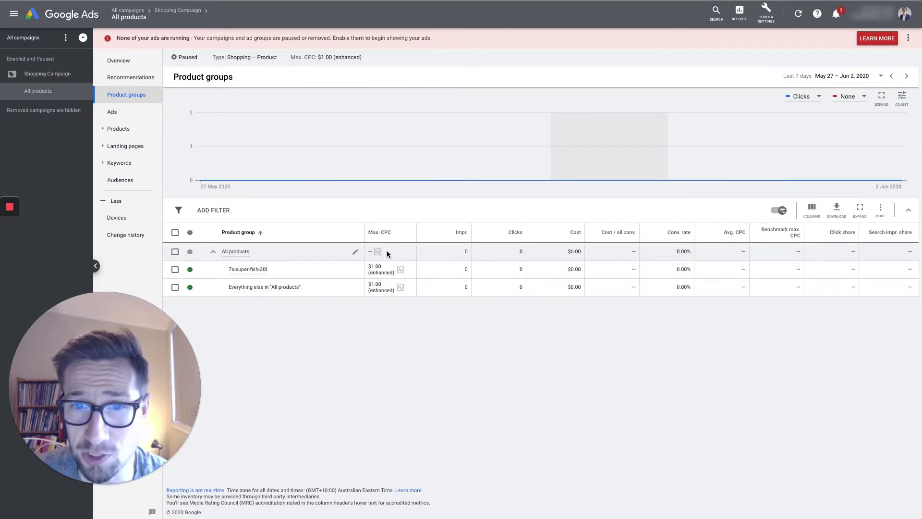
# Inspect the Max. CPC bids of the individual product groups under All products without changing them
pyautogui.click(377, 271)
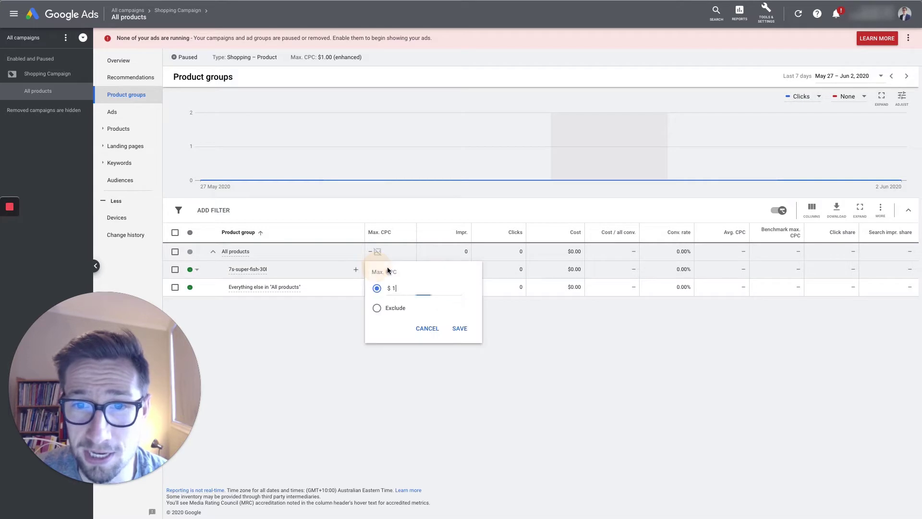
pyautogui.click(426, 327)
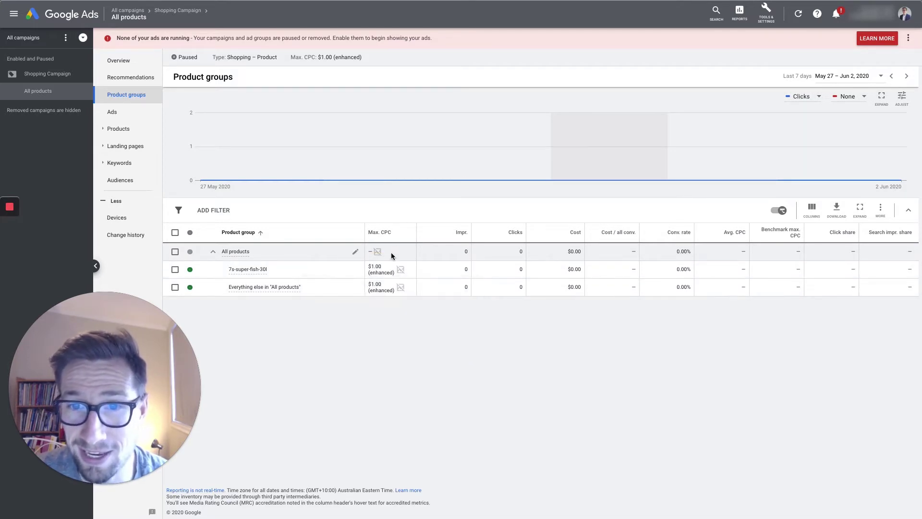
pyautogui.click(380, 288)
pyautogui.click(425, 345)
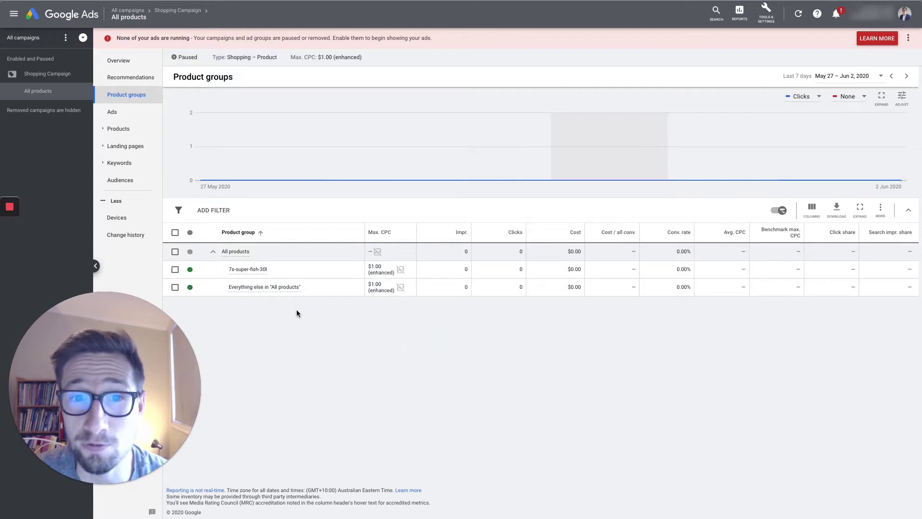
pyautogui.click(214, 251)
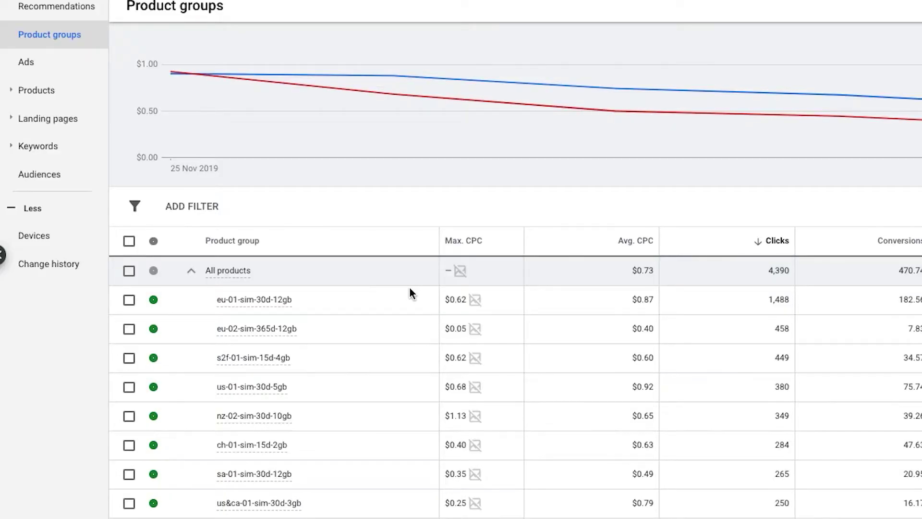
pyautogui.scroll(-7, 410, 287)
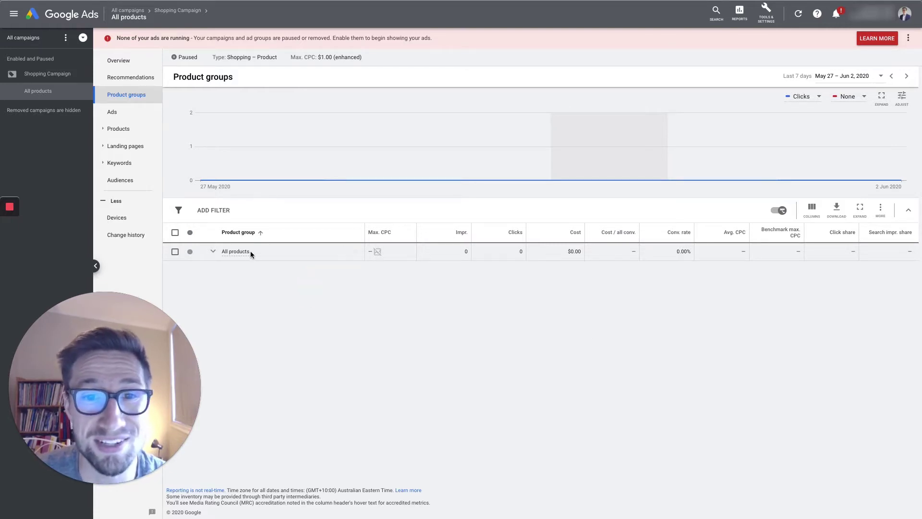
# Reopen the All products subdivision, keep Item ID with every product selected, and save it again without editing bids
pyautogui.moveTo(241, 256)
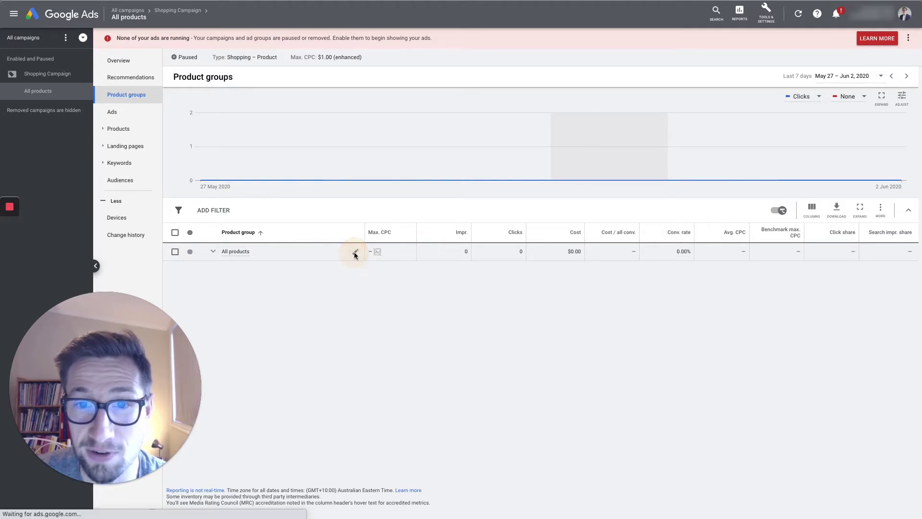
pyautogui.click(353, 252)
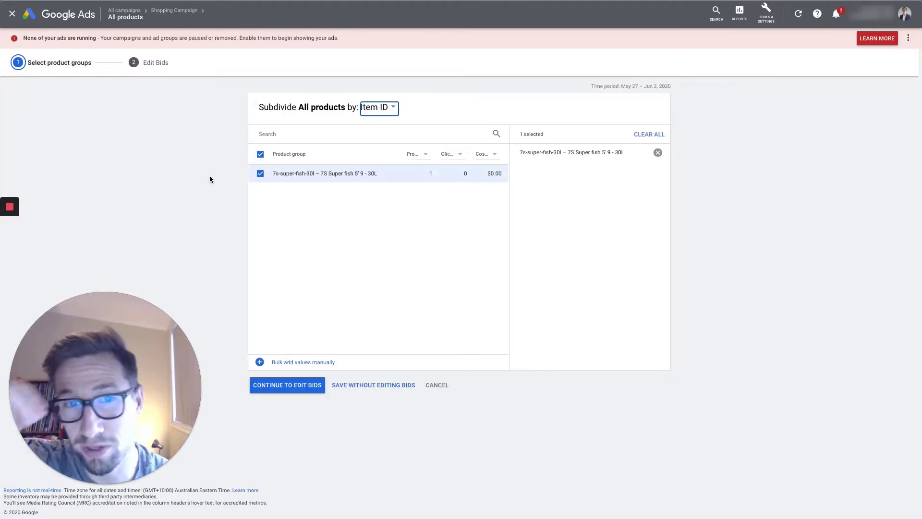
pyautogui.click(399, 106)
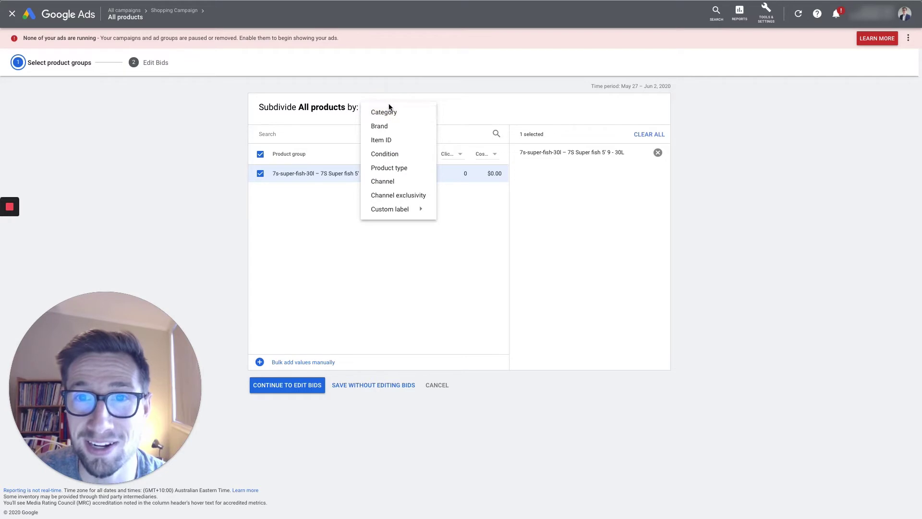
pyautogui.click(390, 139)
pyautogui.click(262, 155)
pyautogui.click(261, 155)
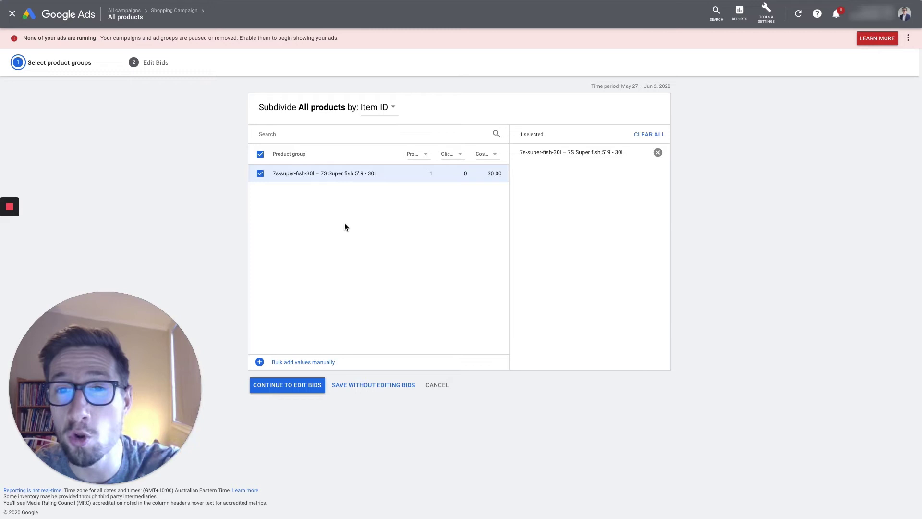
pyautogui.click(261, 154)
pyautogui.click(261, 155)
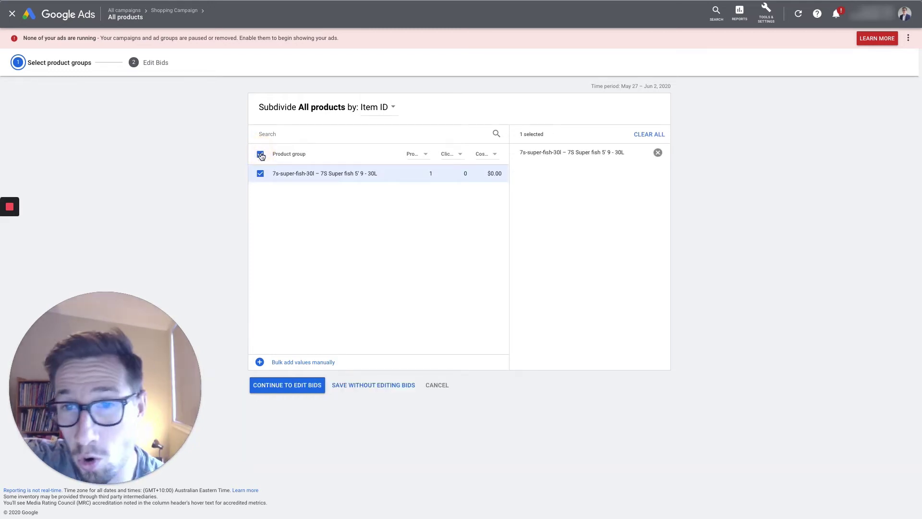
pyautogui.click(261, 155)
pyautogui.click(261, 155)
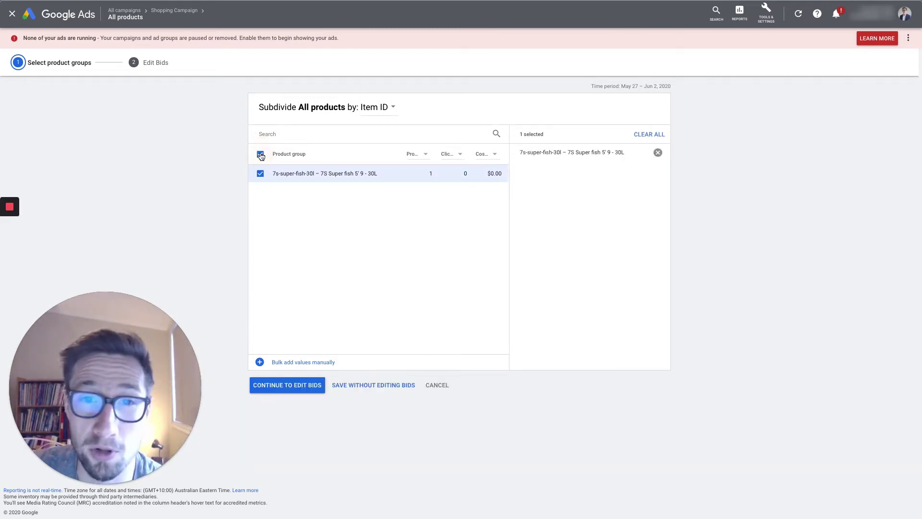
pyautogui.click(285, 387)
pyautogui.click(264, 384)
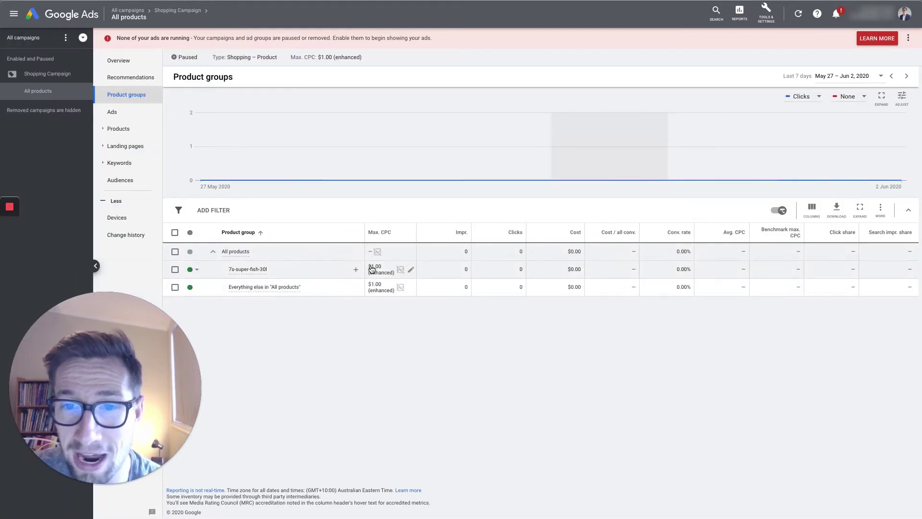
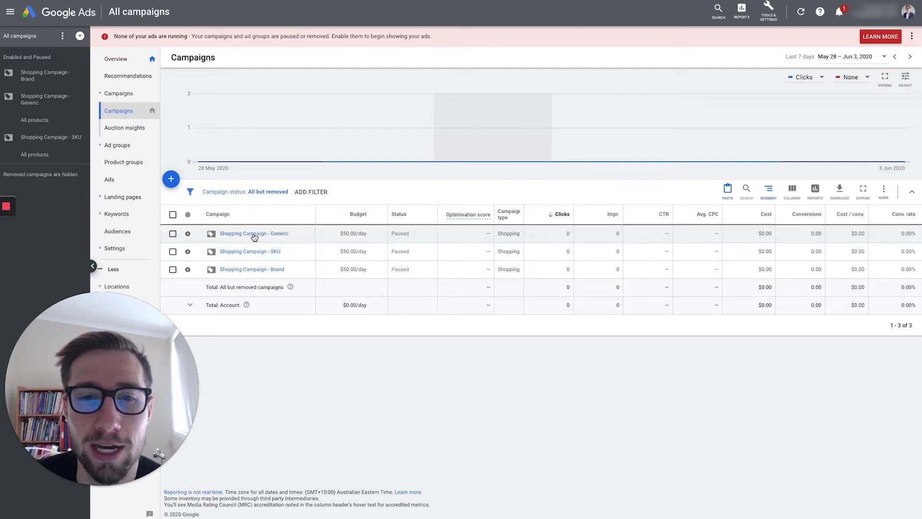
# Review the campaign priority, negative keywords and product group bids of Shopping Campaign - Generic
pyautogui.click(252, 234)
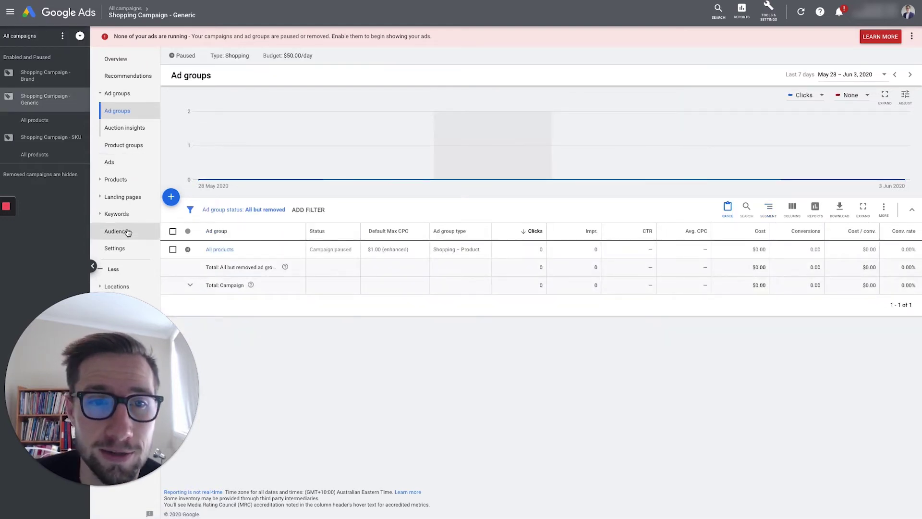
pyautogui.click(132, 250)
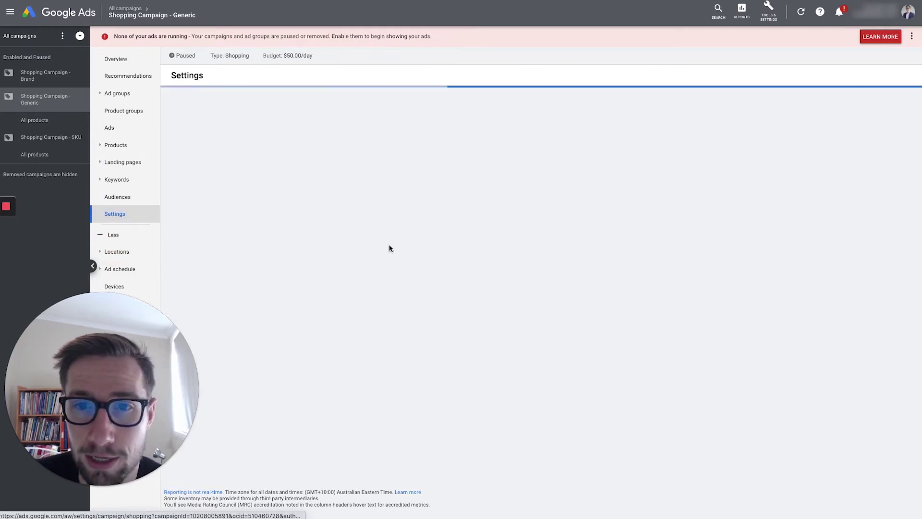
pyautogui.click(422, 305)
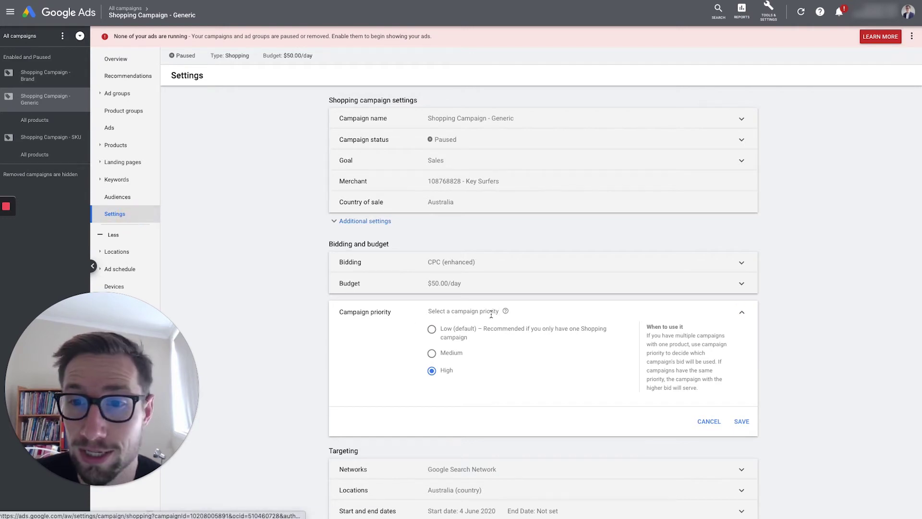
pyautogui.click(131, 184)
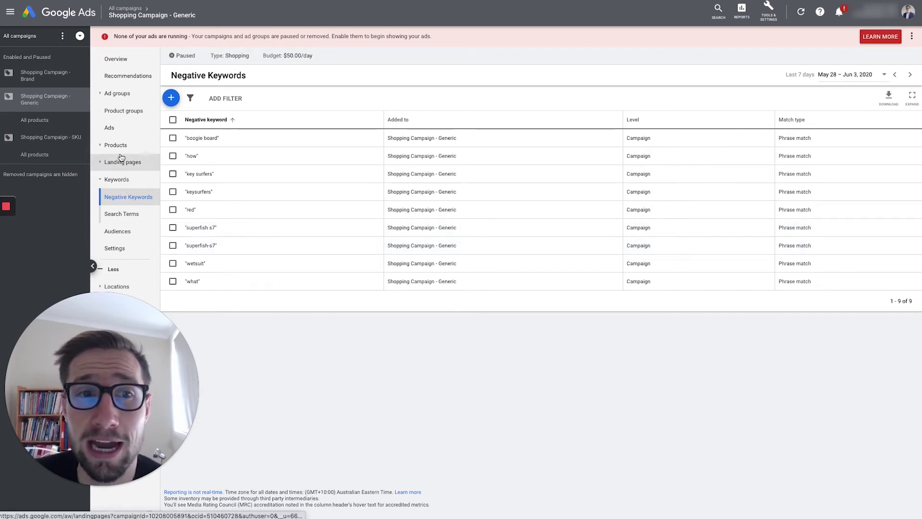
pyautogui.click(120, 93)
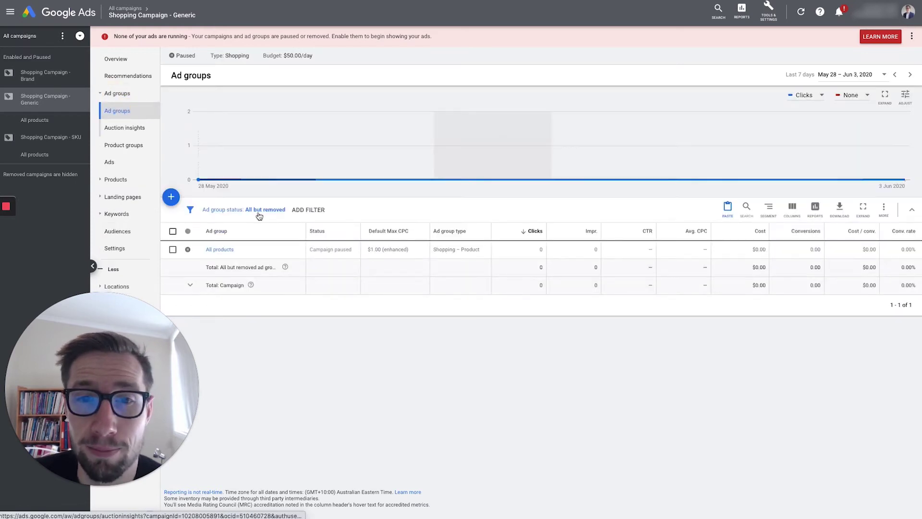
pyautogui.click(230, 250)
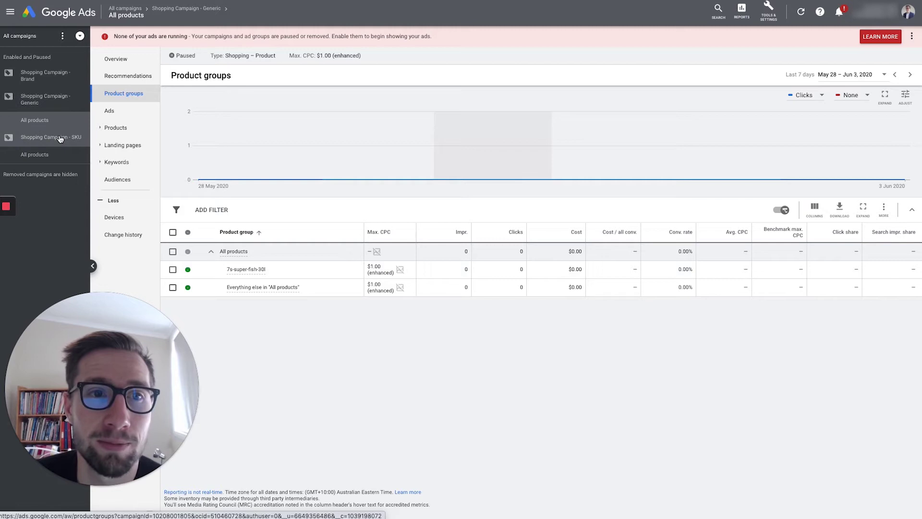
# Review the campaign priority, negative keywords and product group bids of Shopping Campaign - Brand
pyautogui.click(24, 75)
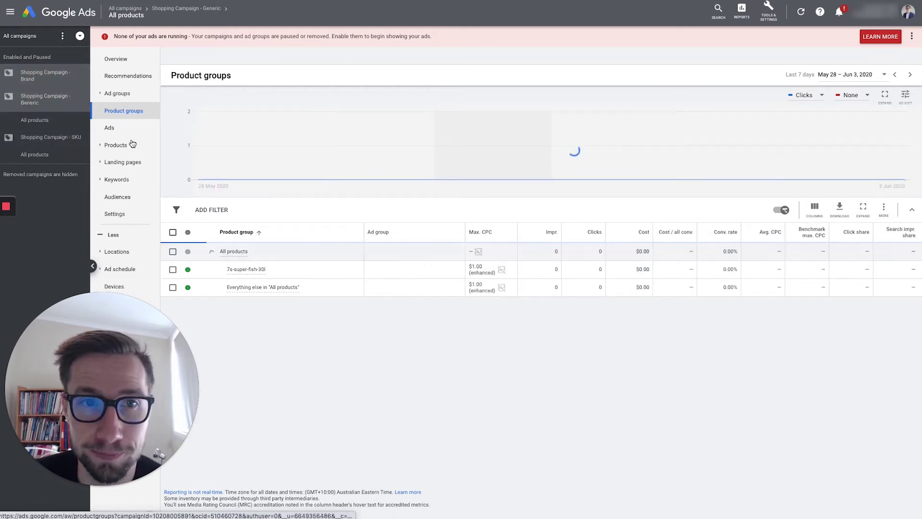
pyautogui.click(134, 214)
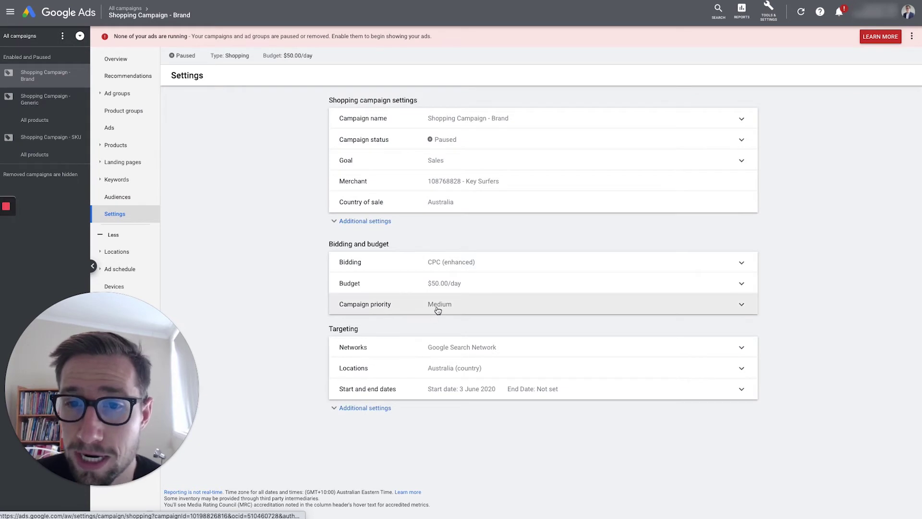
pyautogui.click(117, 179)
pyautogui.click(126, 197)
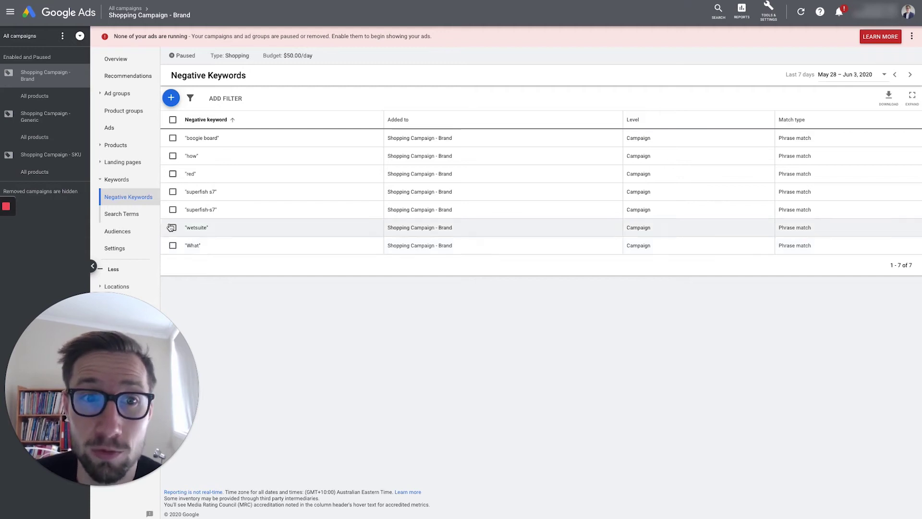
pyautogui.click(120, 106)
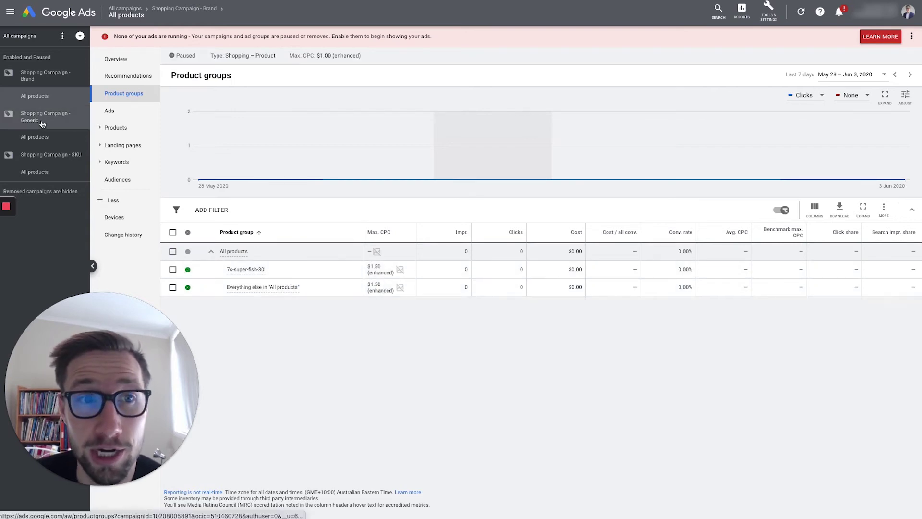
# Review the settings, negative keywords and All products ad group bids of Shopping Campaign - SKU
pyautogui.click(62, 158)
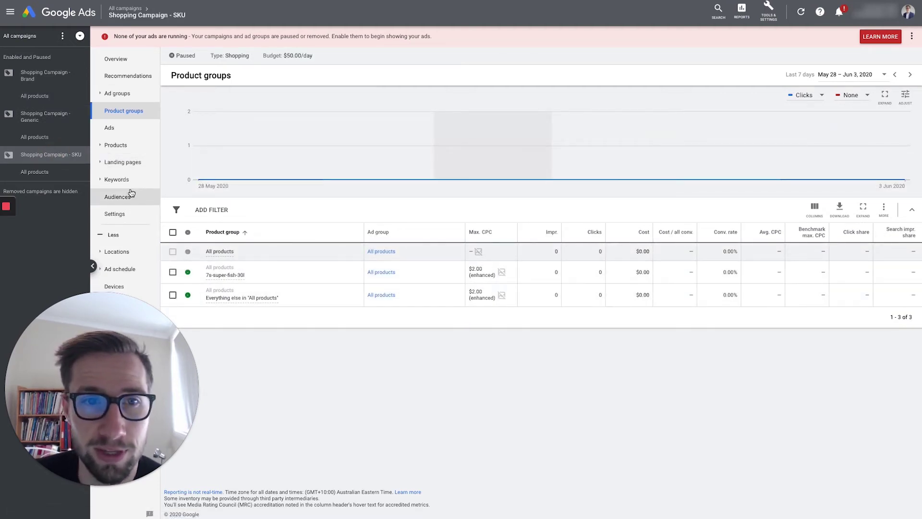
pyautogui.click(127, 214)
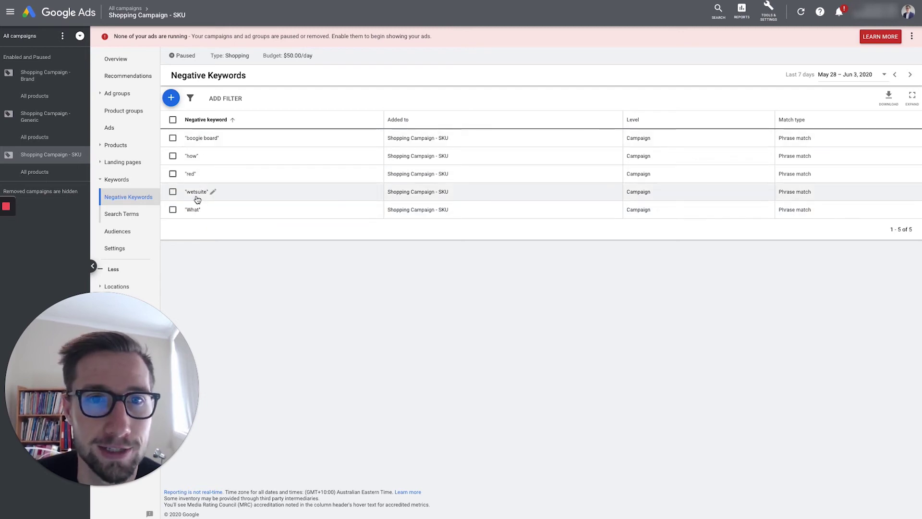
pyautogui.click(120, 93)
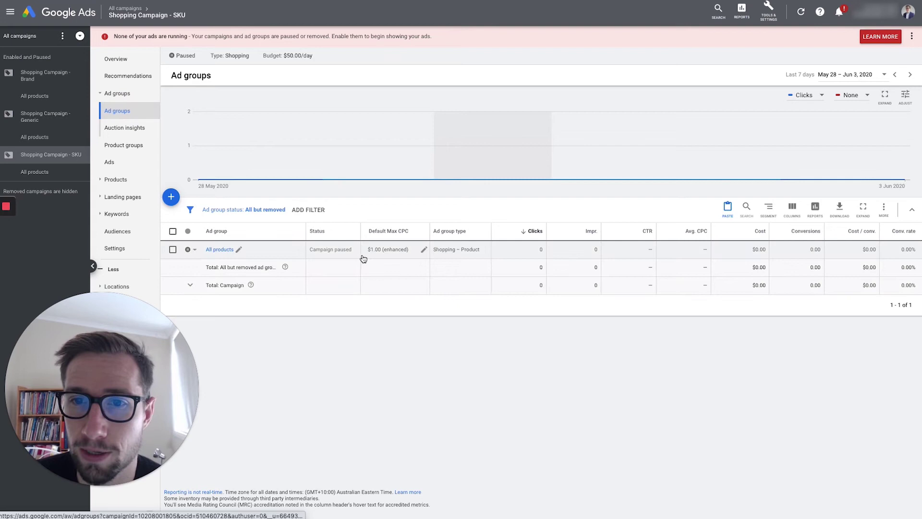
pyautogui.click(221, 250)
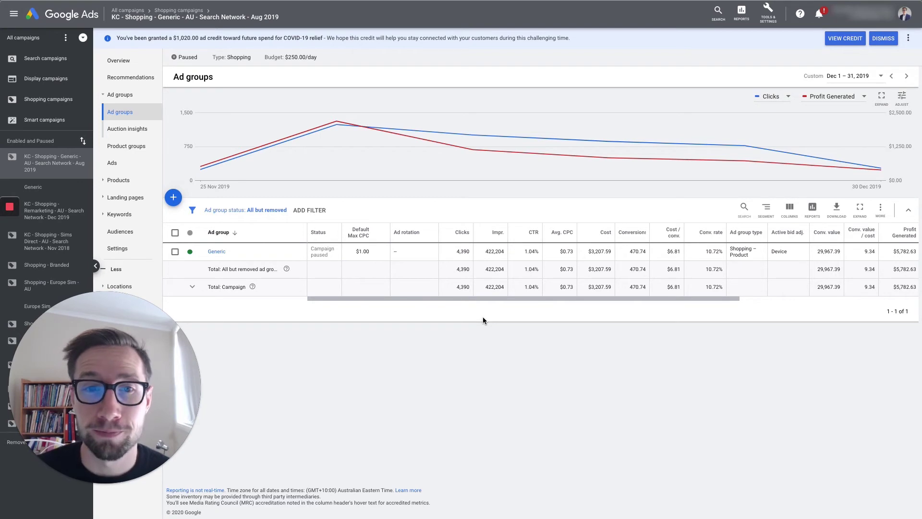
# Examine the product groups' bids and conversion values in the Generic ad group of the KC - Shopping - Generic campaign
pyautogui.click(398, 303)
pyautogui.click(219, 251)
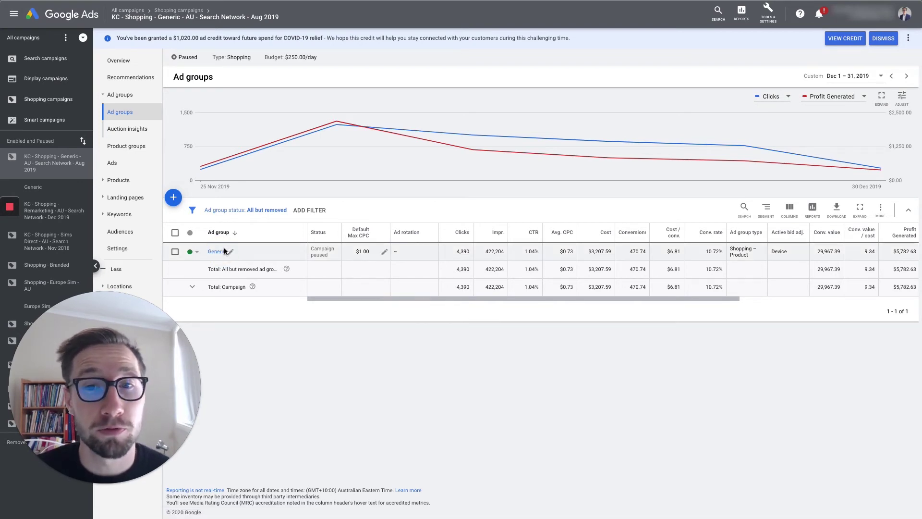
pyautogui.scroll(-1, 321, 278)
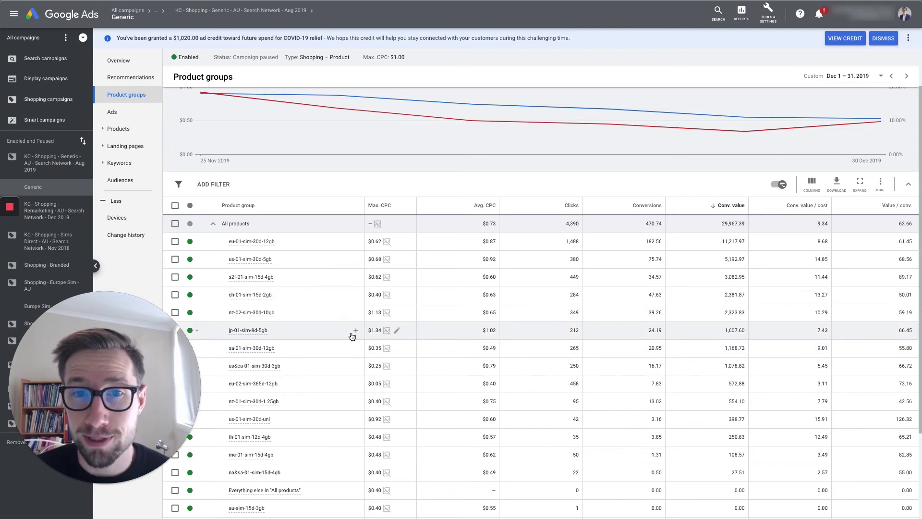
pyautogui.scroll(-1, 333, 313)
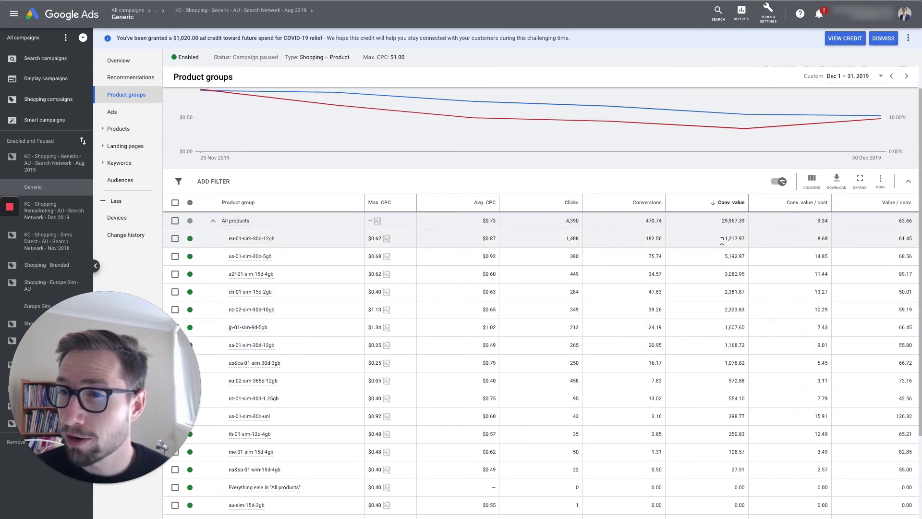